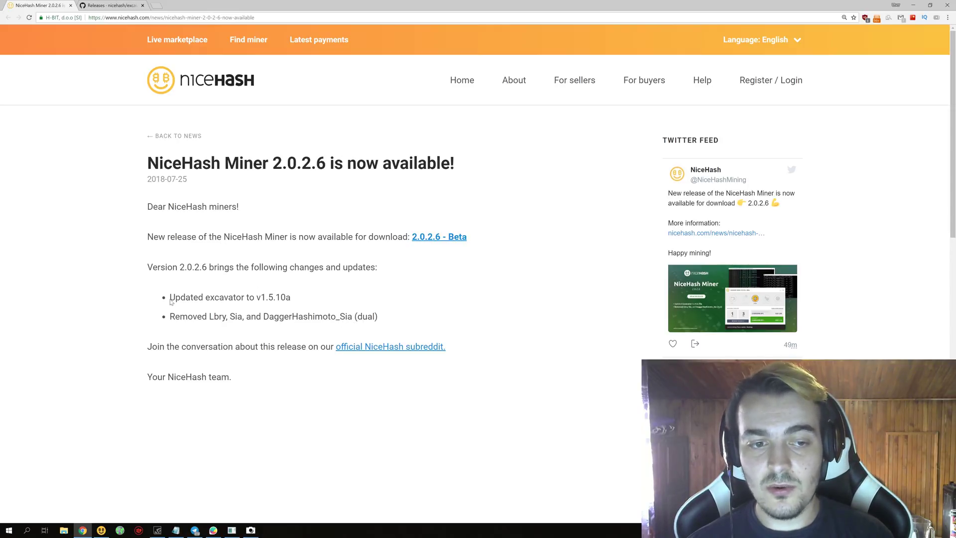
- Review the excavator v1.5.10a update in the NiceHash announcement and the Version 1.5.10 alpha release notes on GitHub
left_click_drag(169, 299, 287, 302)
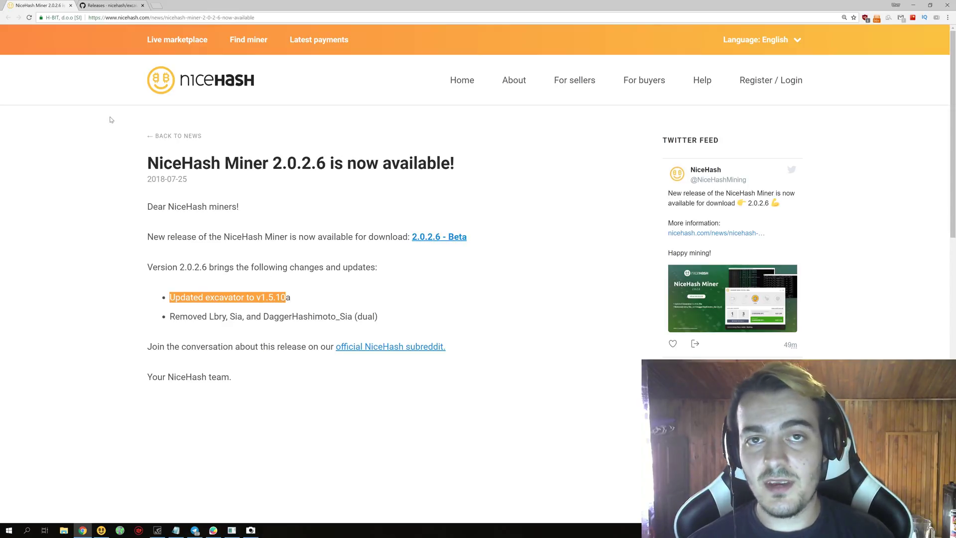
left_click(112, 5)
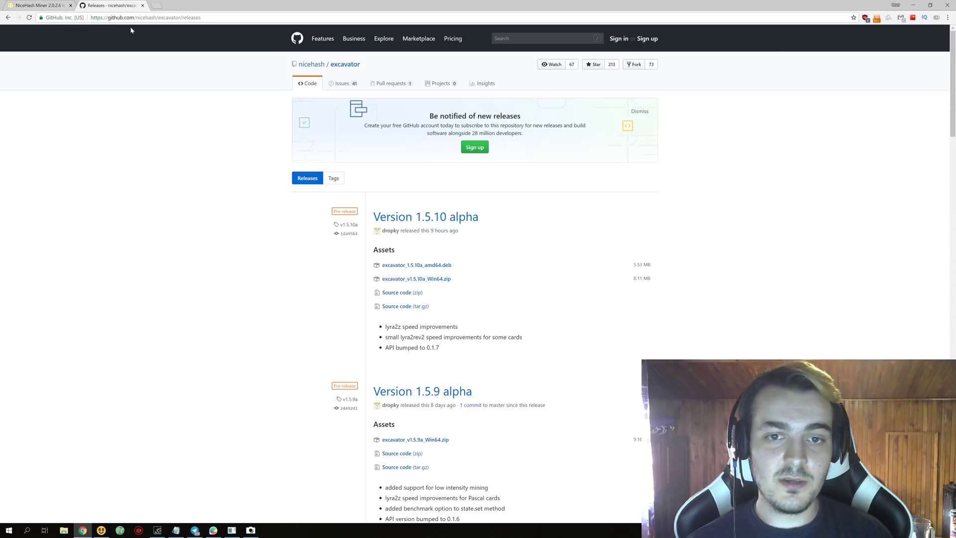
scroll(264, 209, "down", 2)
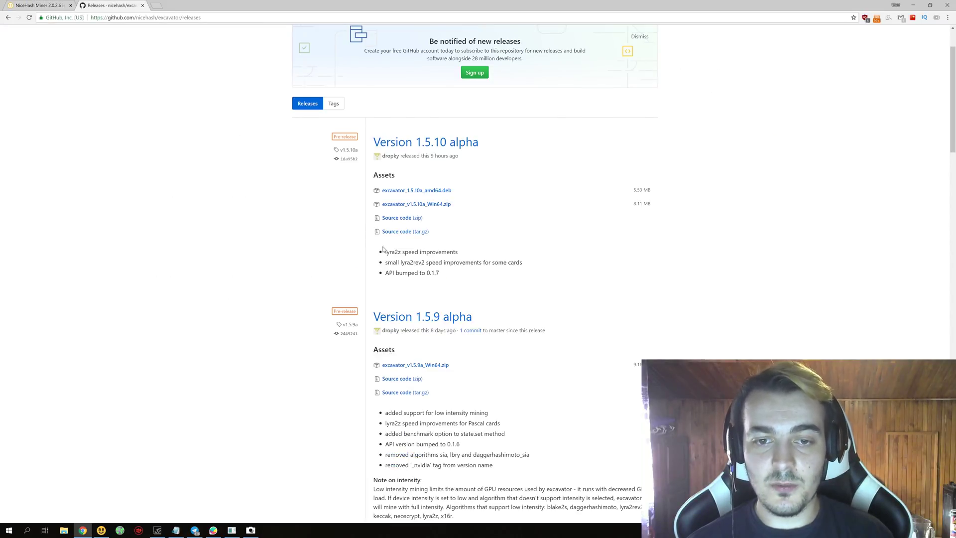
left_click_drag(391, 252, 448, 252)
left_click(448, 252)
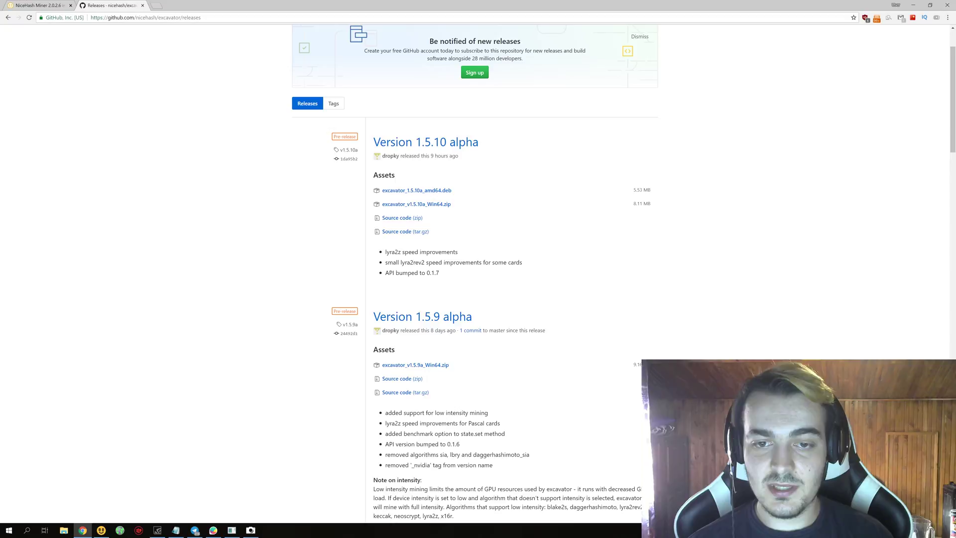
- Switch to NiceHash Miner and examine the Gigabyte GeForce GTX 1080 Ti's algorithm speeds and BTC/day figures in the hardware details
left_click(101, 530)
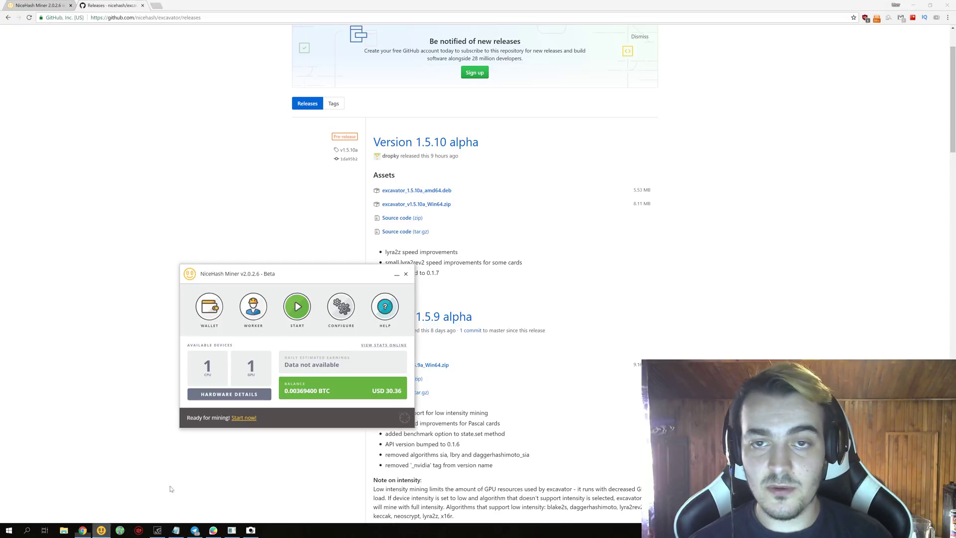
left_click_drag(326, 276, 613, 189)
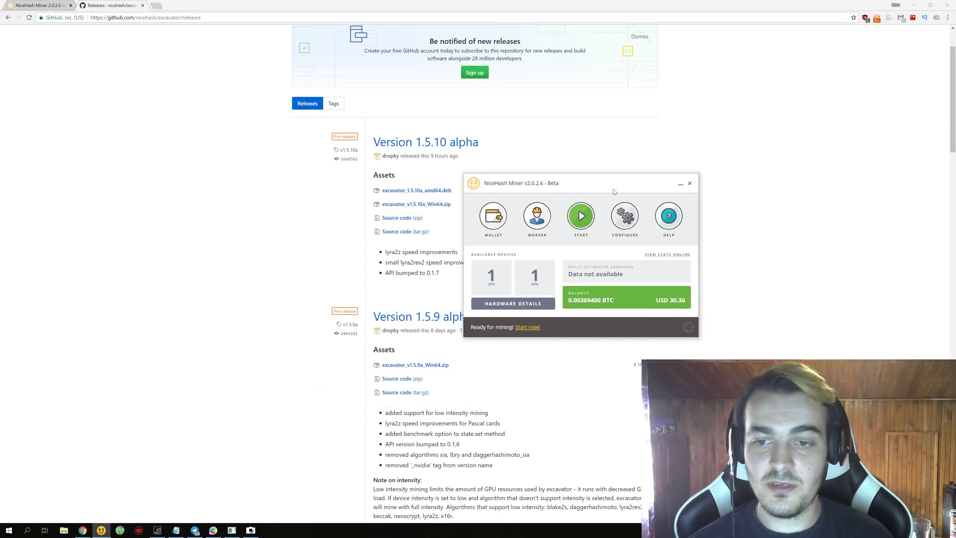
left_click(520, 304)
left_click(547, 239)
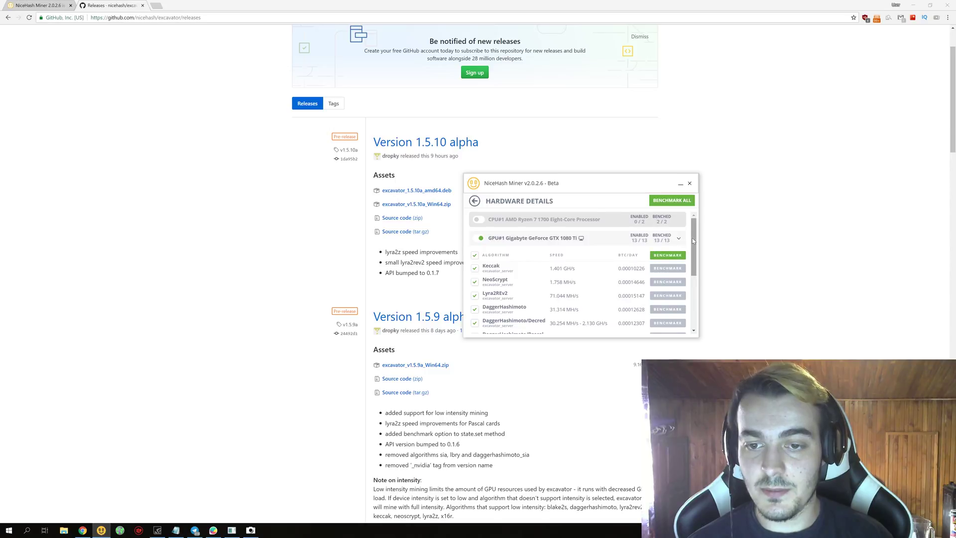
scroll(692, 273, "down", 3)
scroll(691, 273, "down", 2)
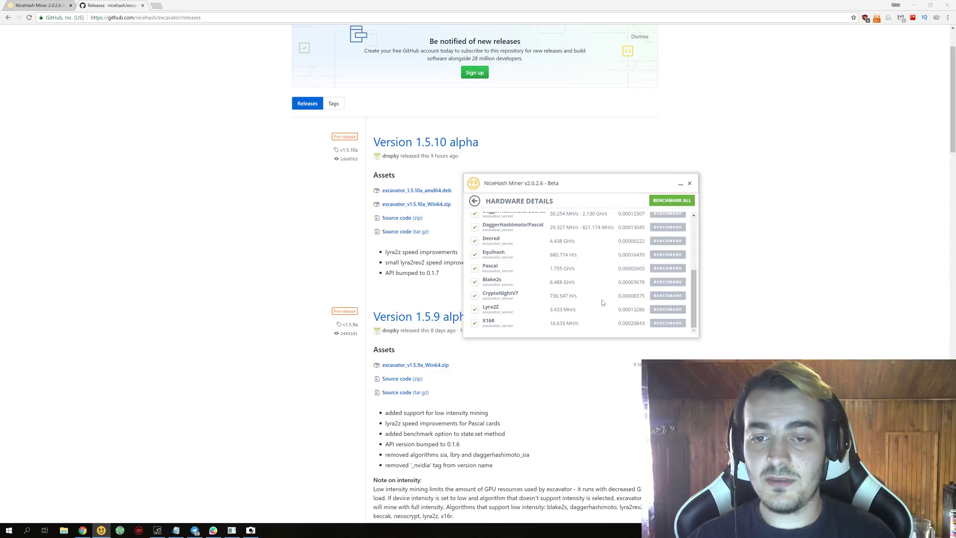
scroll(542, 271, "up", 3)
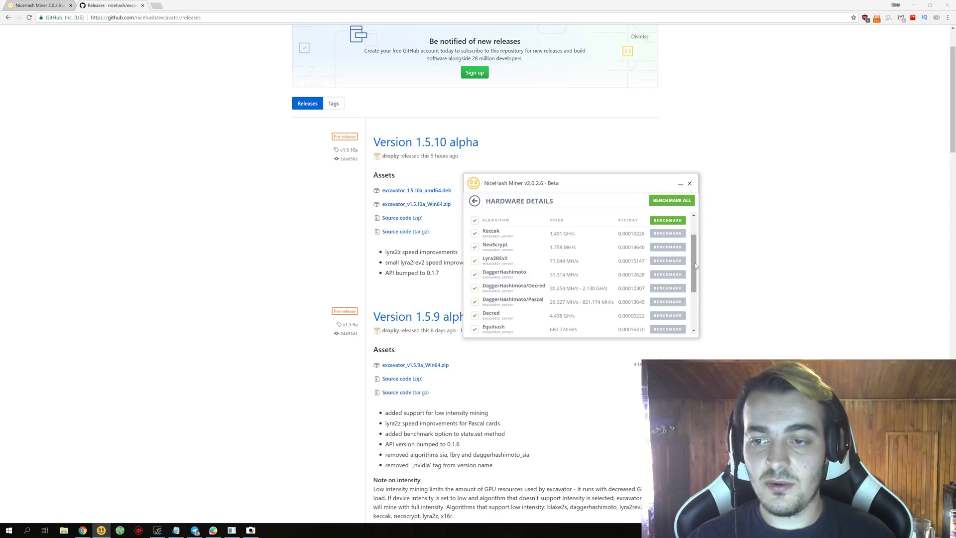
scroll(695, 279, "down", 3)
scroll(696, 296, "down", 1)
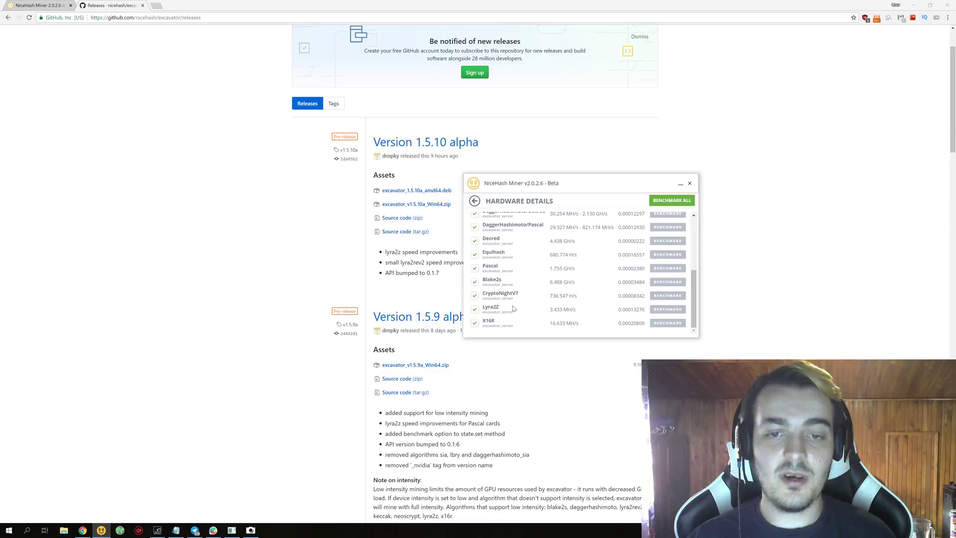
- Compare the excavator 1.5.10 release notes with the GPU's benchmarks, and enable the AMD Ryzen 7 1700 CPU to view its algorithms
left_click(402, 250)
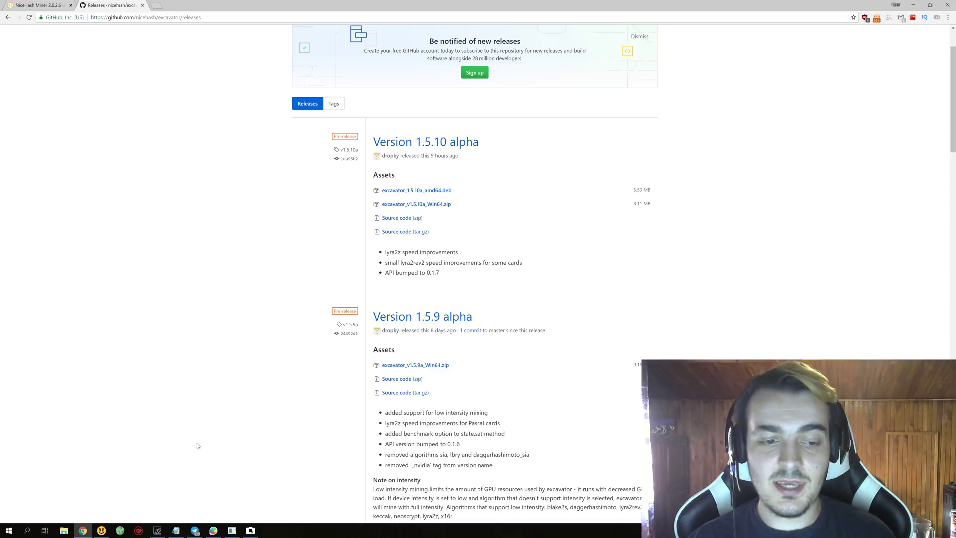
left_click(98, 532)
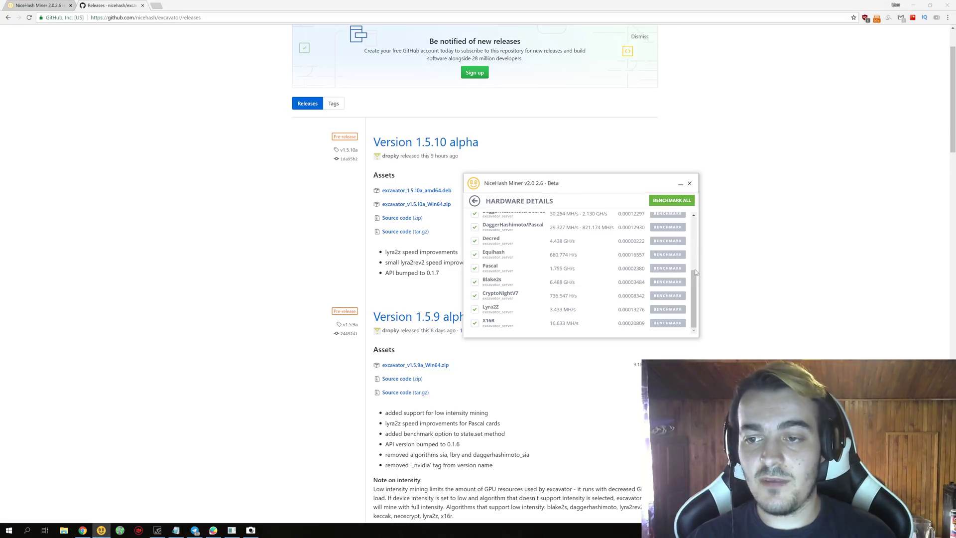
scroll(695, 264, "up", 3)
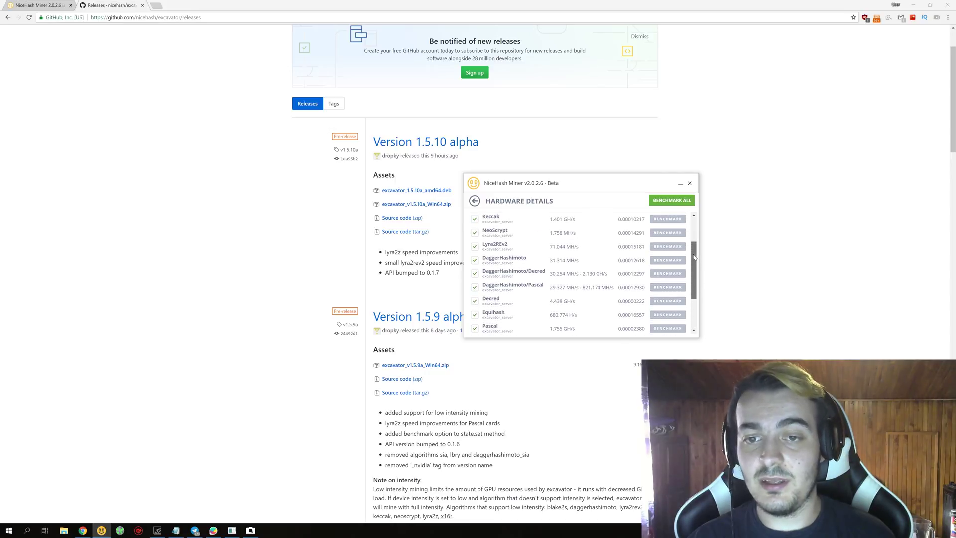
scroll(695, 257, "up", 1)
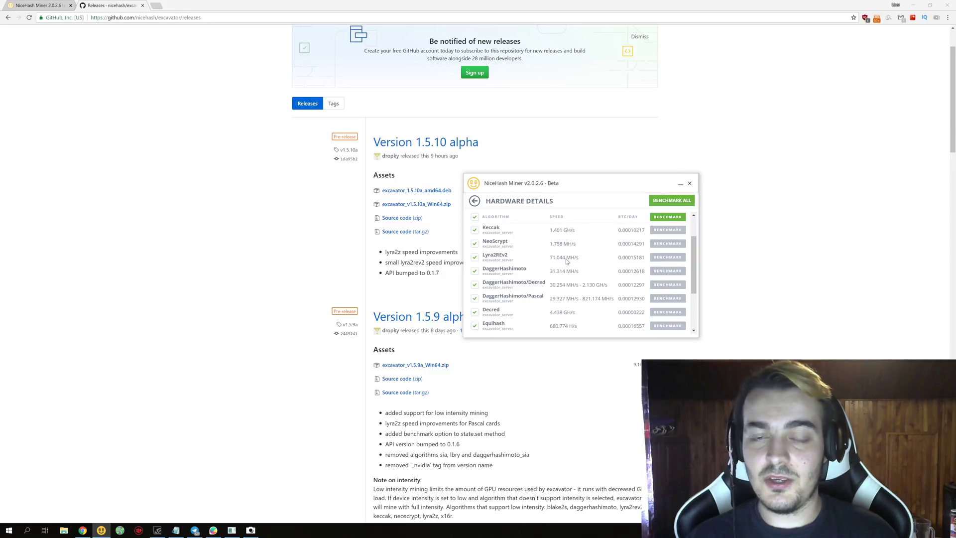
left_click_drag(692, 268, 693, 302)
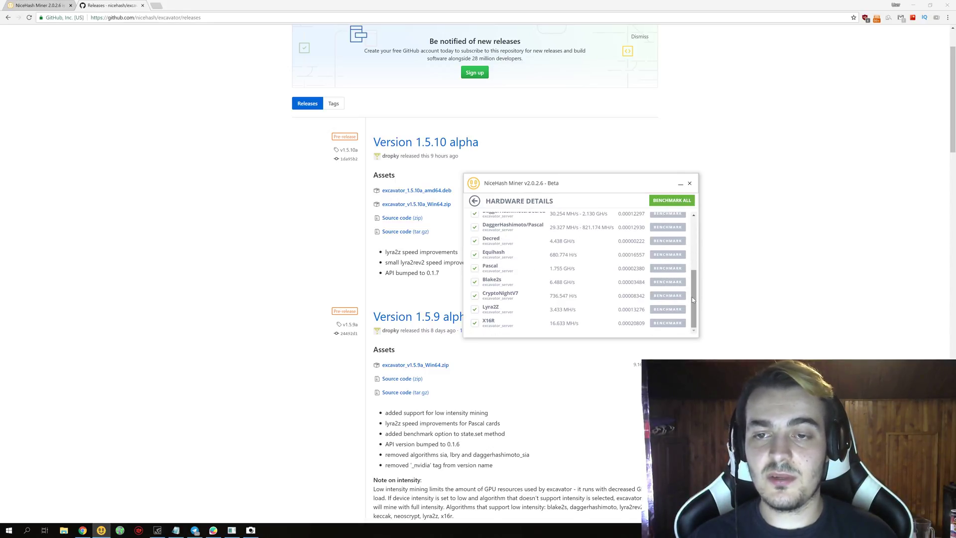
scroll(495, 228, "up", 5)
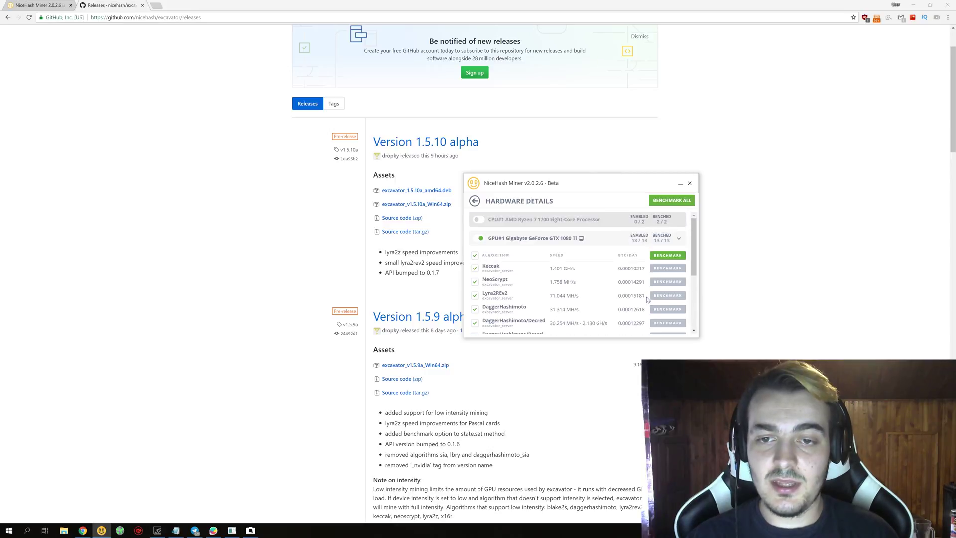
left_click(478, 221)
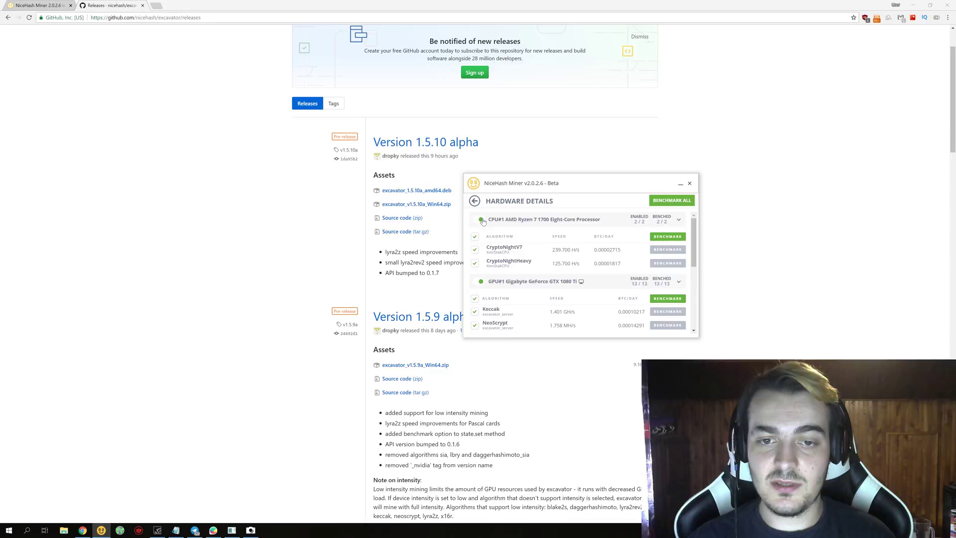
- Check the removed algorithms in the NiceHash Miner 2.0.2.6 announcement and move the miner window over that page
left_click(52, 9)
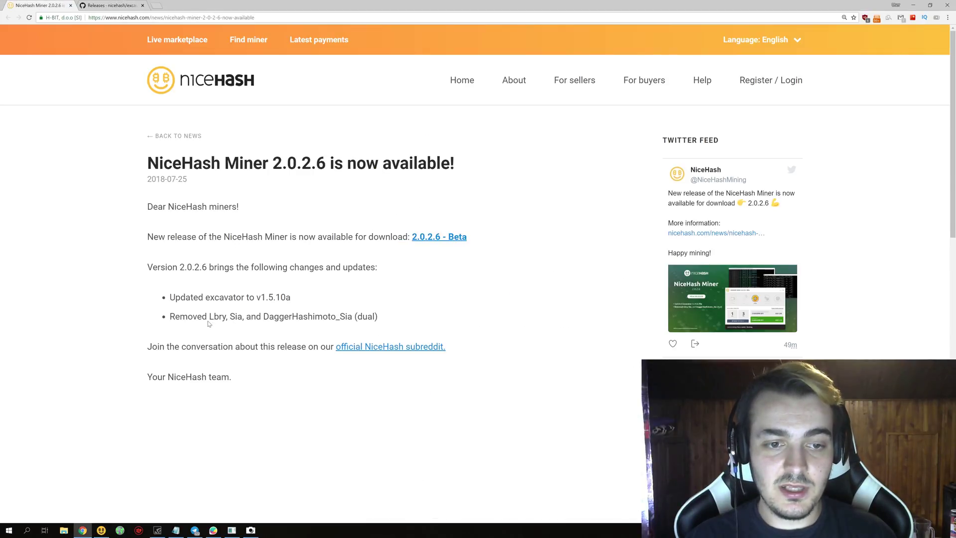
left_click(101, 530)
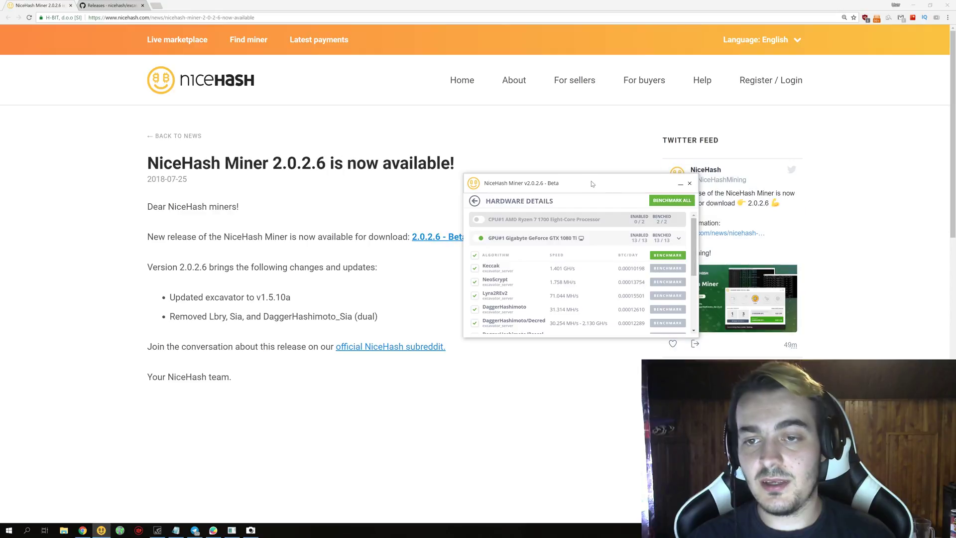
left_click_drag(592, 185, 481, 138)
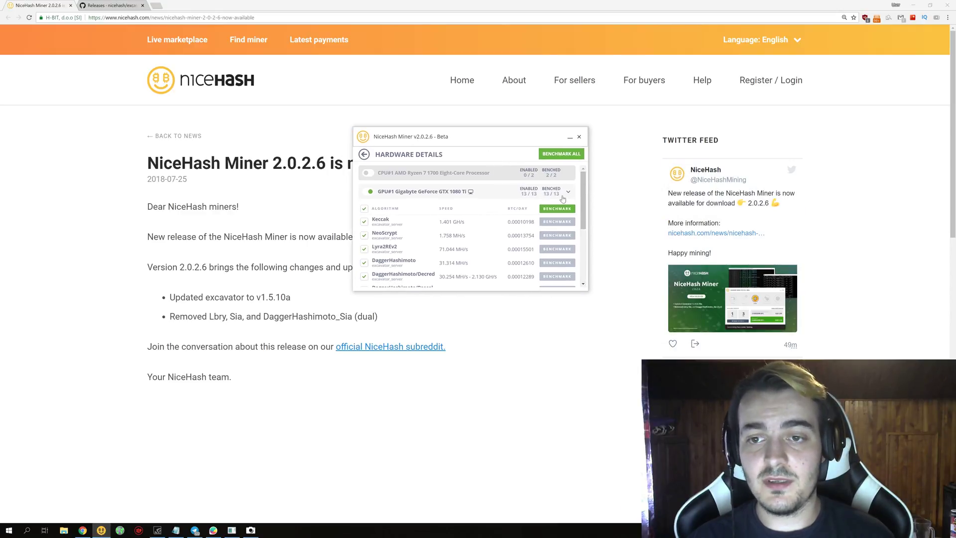
- Examine the full list of GTX 1080 Ti algorithms, from Keccak to X16R, comparing their speeds and daily BTC earnings
left_click_drag(583, 200, 582, 238)
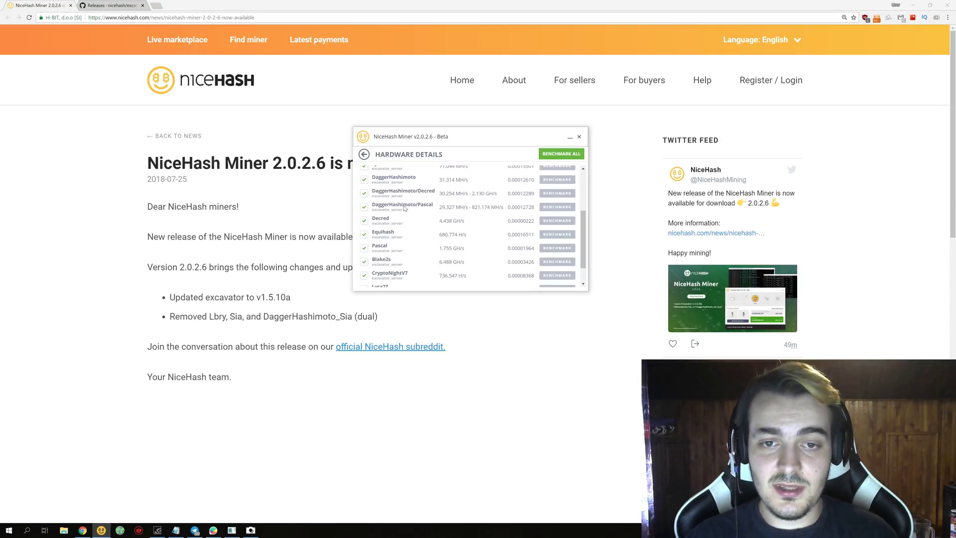
scroll(407, 242, "up", 3)
scroll(407, 244, "down", 1)
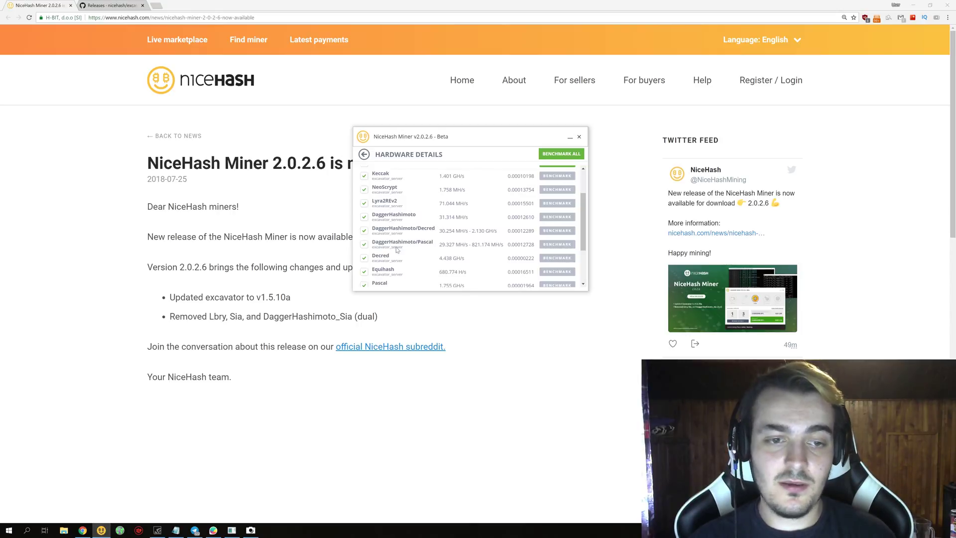
scroll(573, 240, "down", 3)
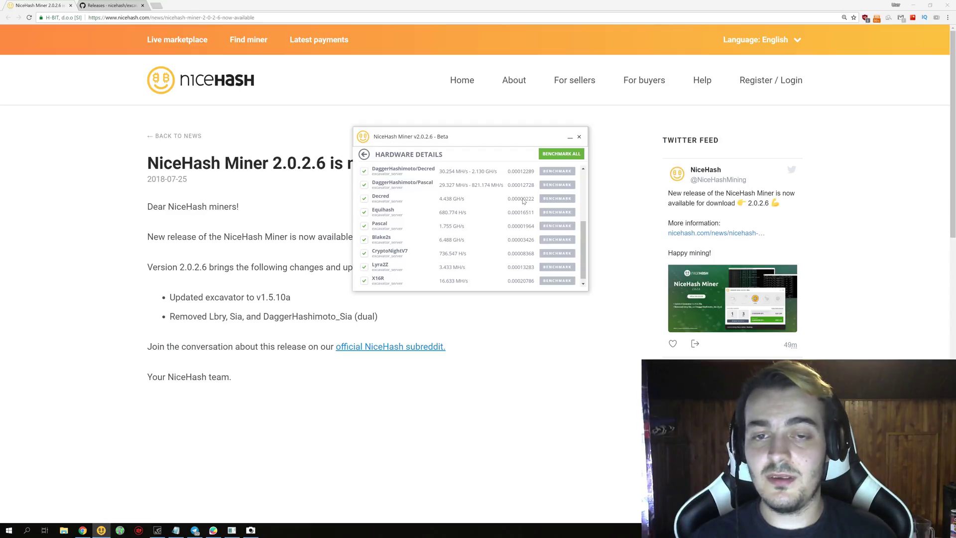
left_click_drag(581, 231, 587, 185)
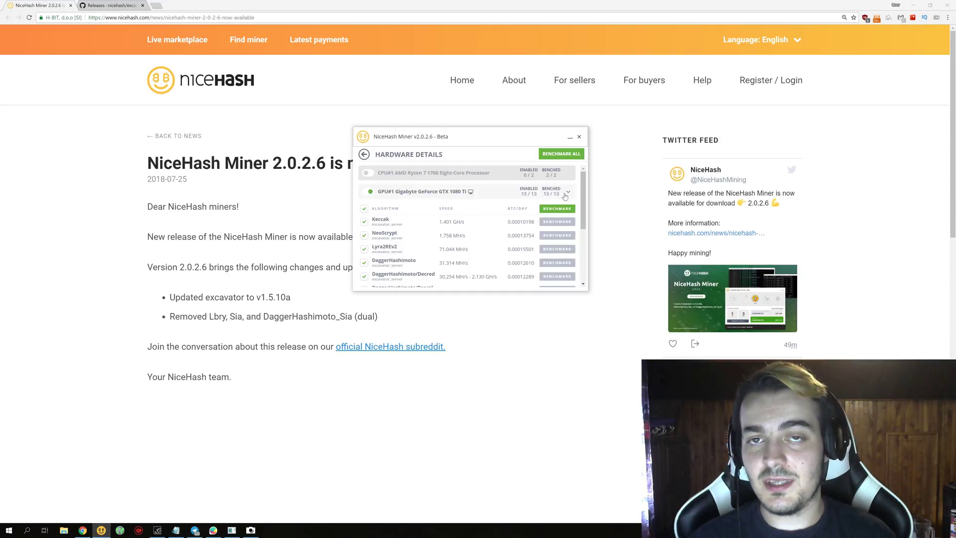
scroll(577, 208, "down", 1)
scroll(577, 206, "up", 1)
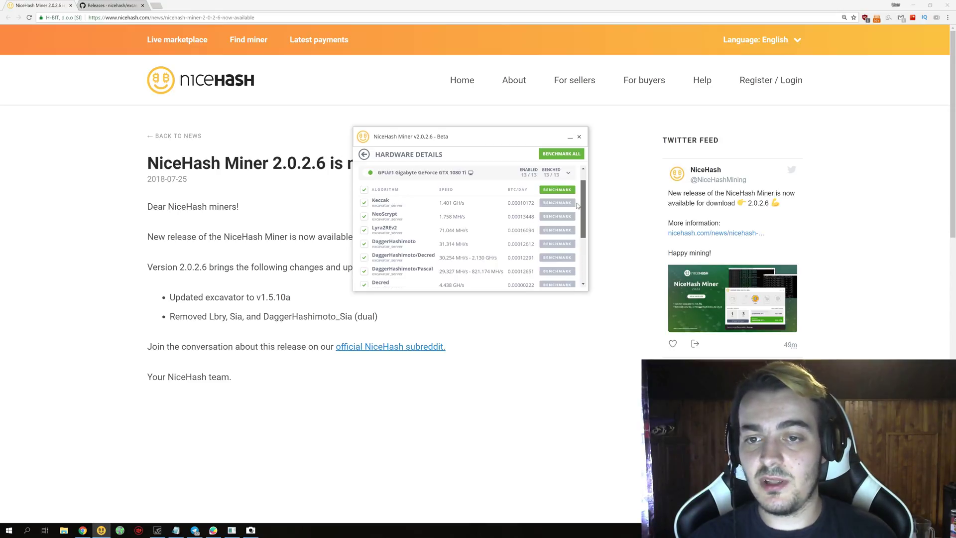
scroll(577, 206, "down", 2)
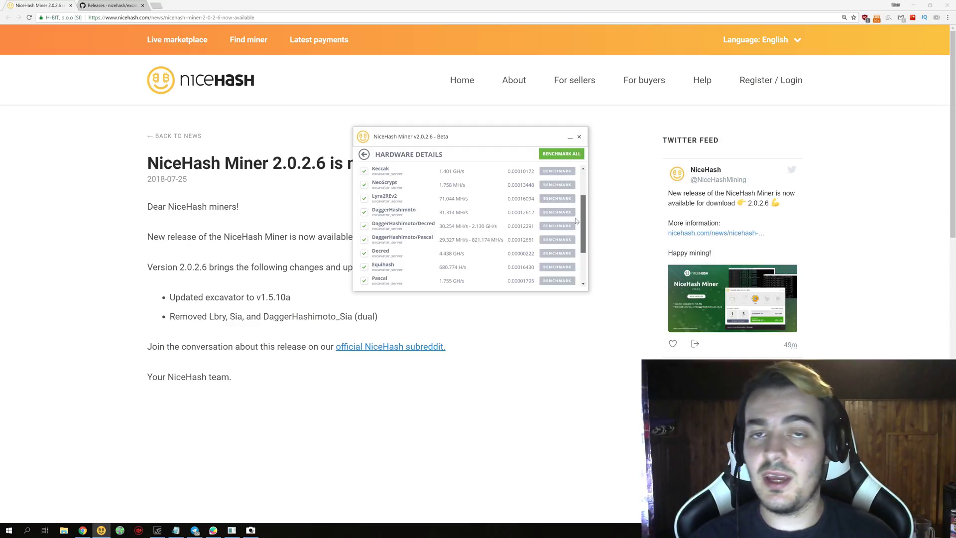
scroll(578, 234, "down", 4)
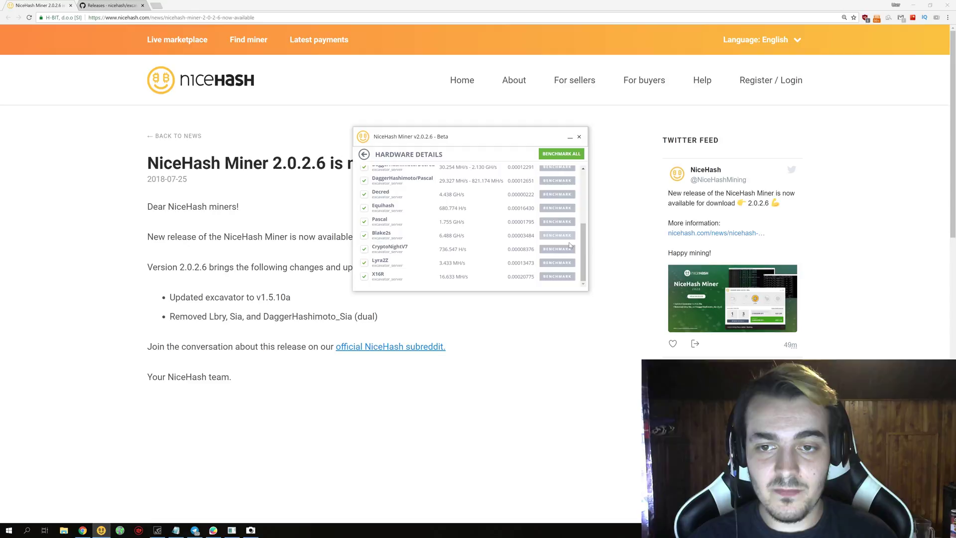
left_click_drag(584, 254, 597, 210)
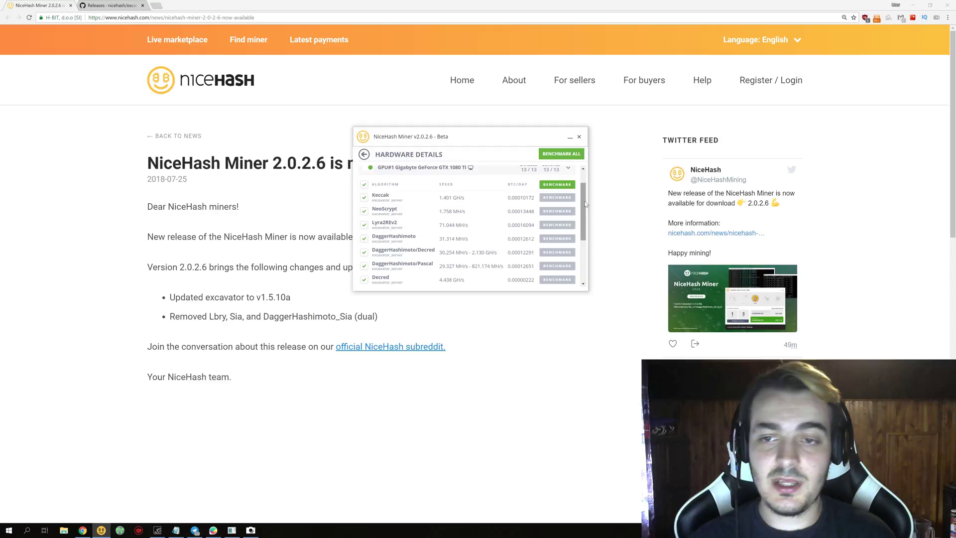
scroll(586, 204, "up", 1)
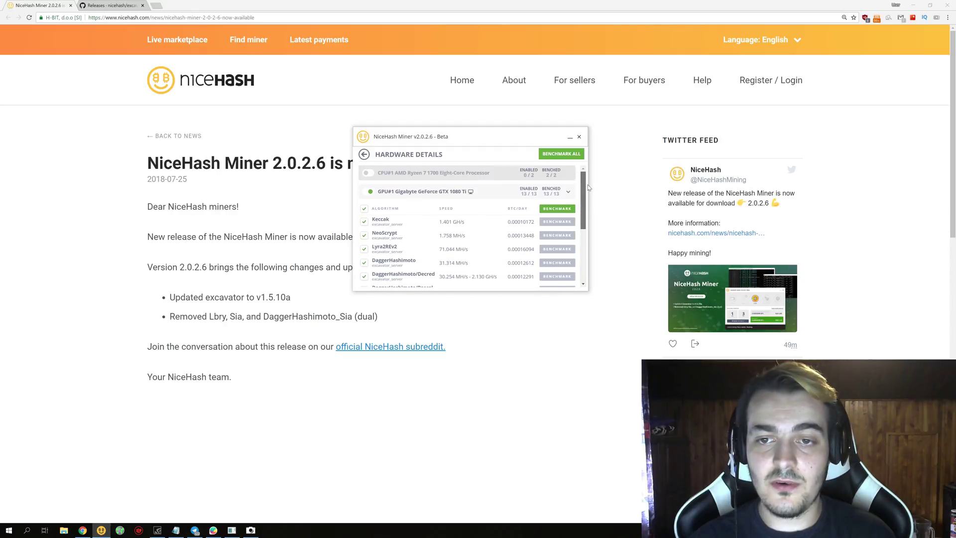
- Briefly enable the AMD Ryzen 7 1700 CPU to view its algorithms, disable it again, and return to the miner's main screen
left_click(367, 173)
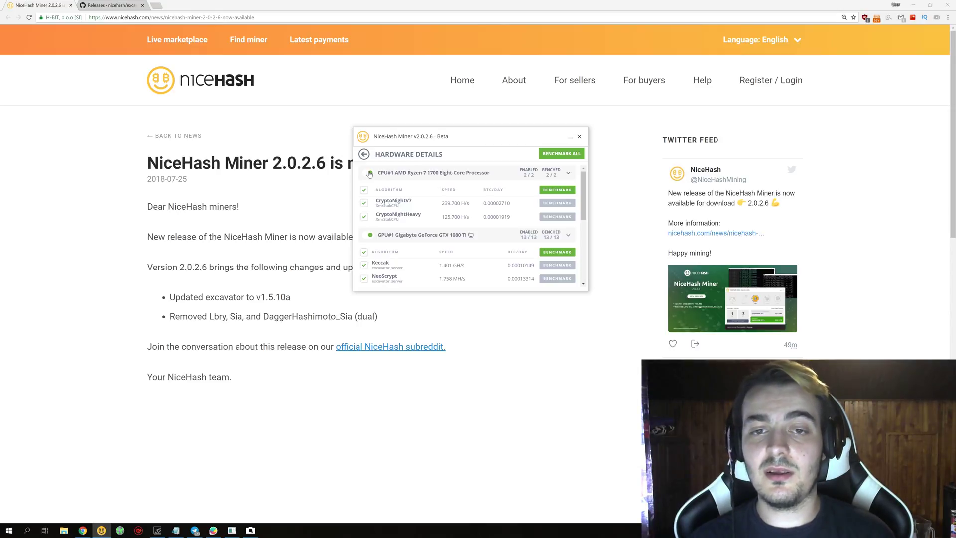
left_click(369, 172)
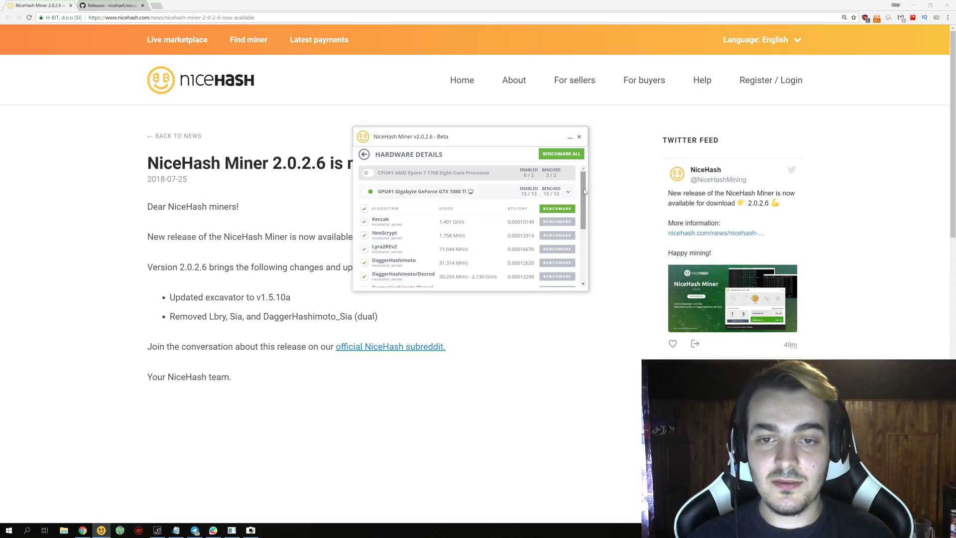
mouse_move(584, 192)
left_mouse_down()
mouse_move(584, 219)
mouse_move(584, 184)
left_mouse_up()
left_click(370, 155)
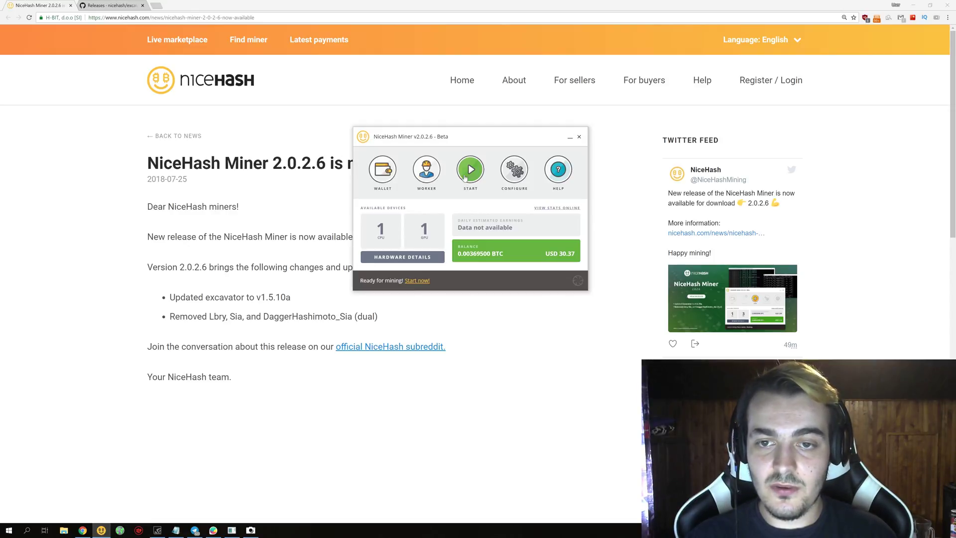
- Look through the General, Mining, Logging, Advanced and Notifications settings in the miner's configuration
left_click(517, 175)
left_click(377, 171)
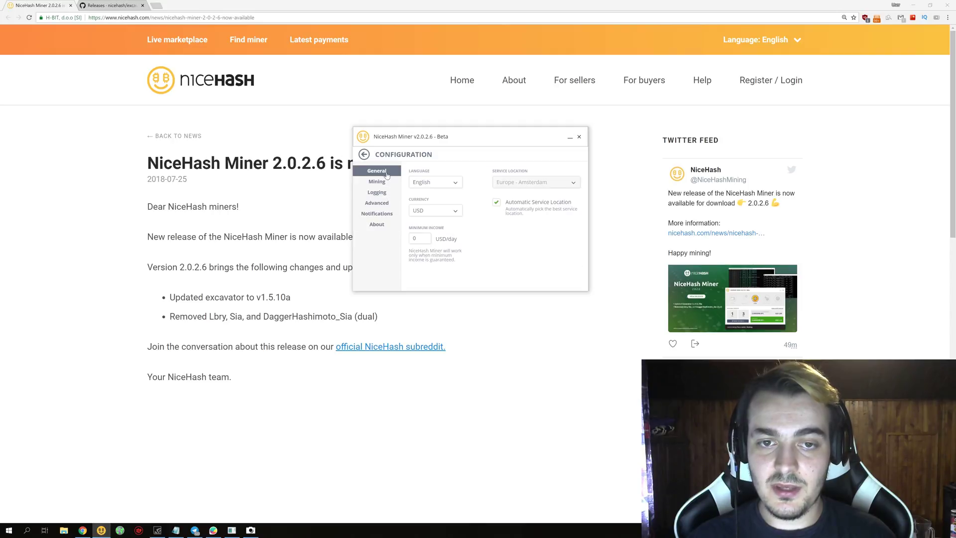
left_click(377, 181)
left_click(378, 193)
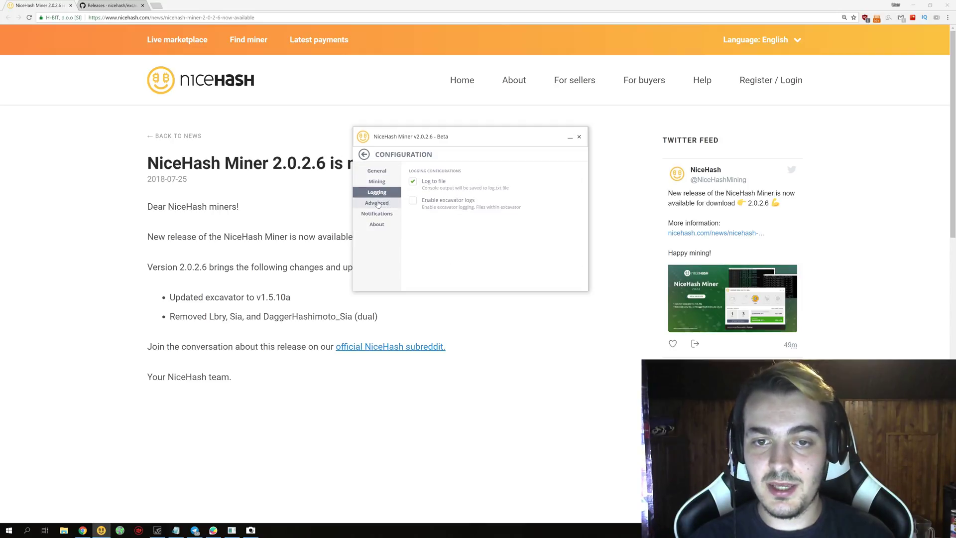
left_click(377, 203)
left_click(375, 215)
left_click(377, 171)
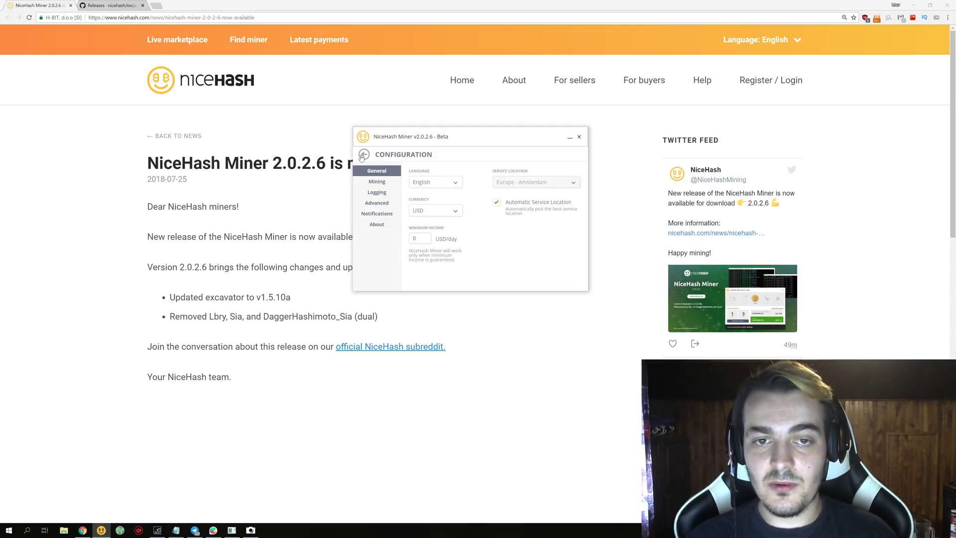
- Leave the configuration and review the GTX 1080 Ti algorithm list again in the hardware details, checking each algorithm's speed and daily BTC earnings
left_click(364, 154)
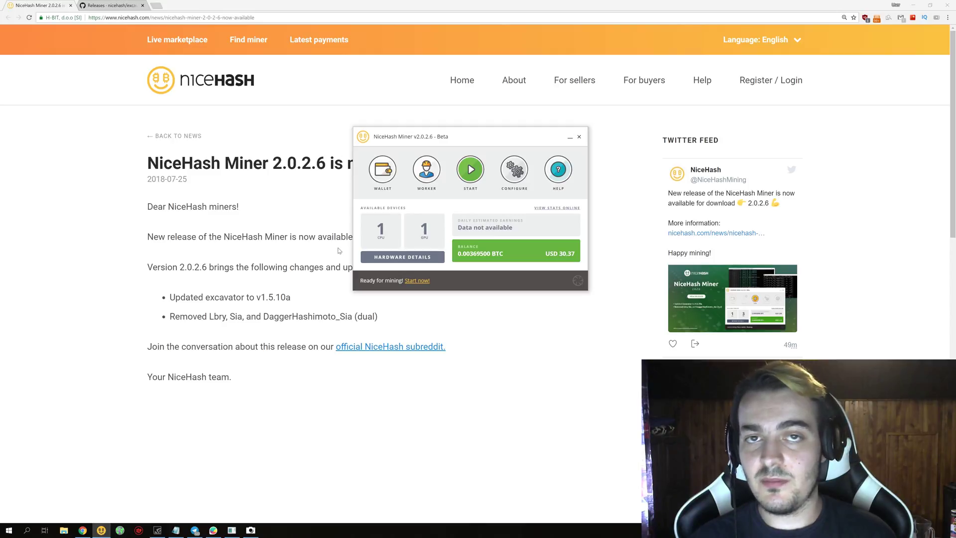
left_click(404, 257)
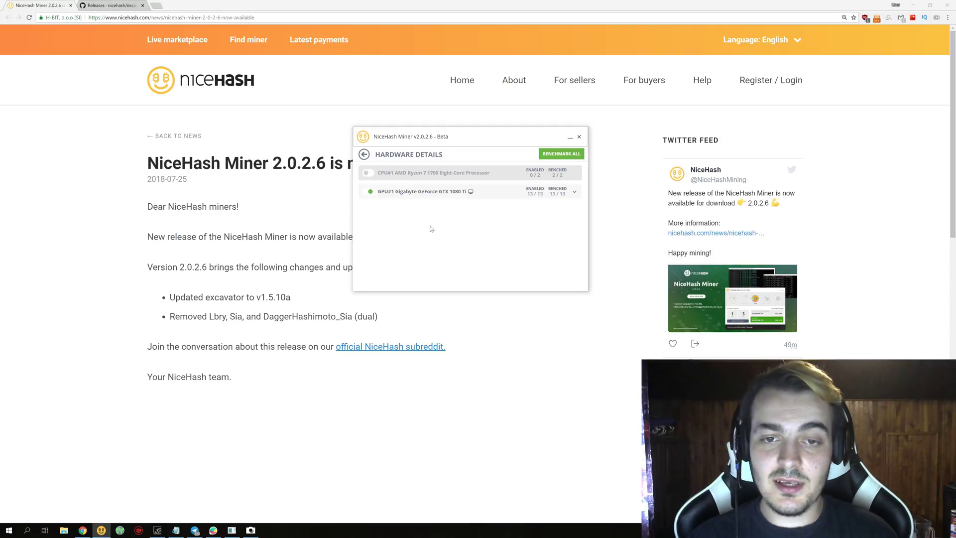
left_click(426, 197)
scroll(393, 249, "down", 5)
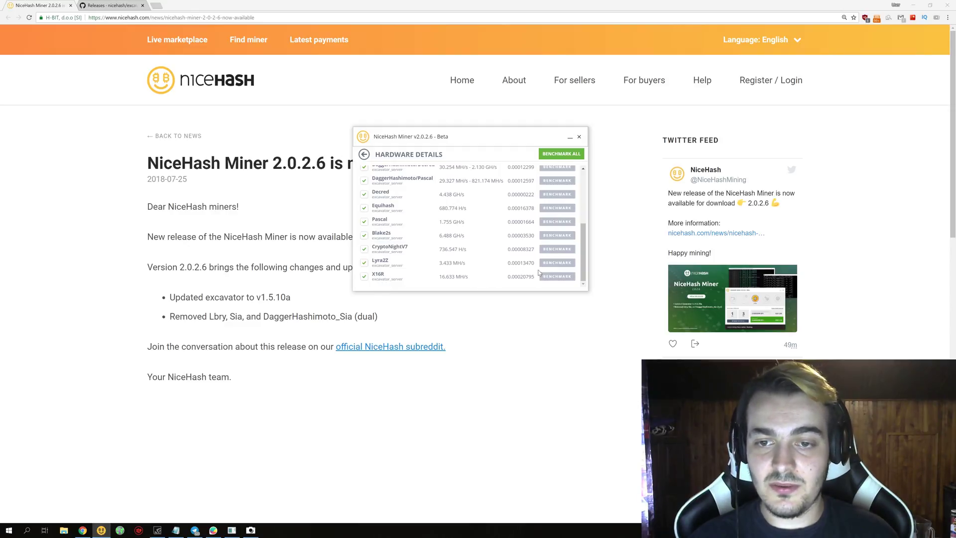
left_click_drag(585, 263, 585, 216)
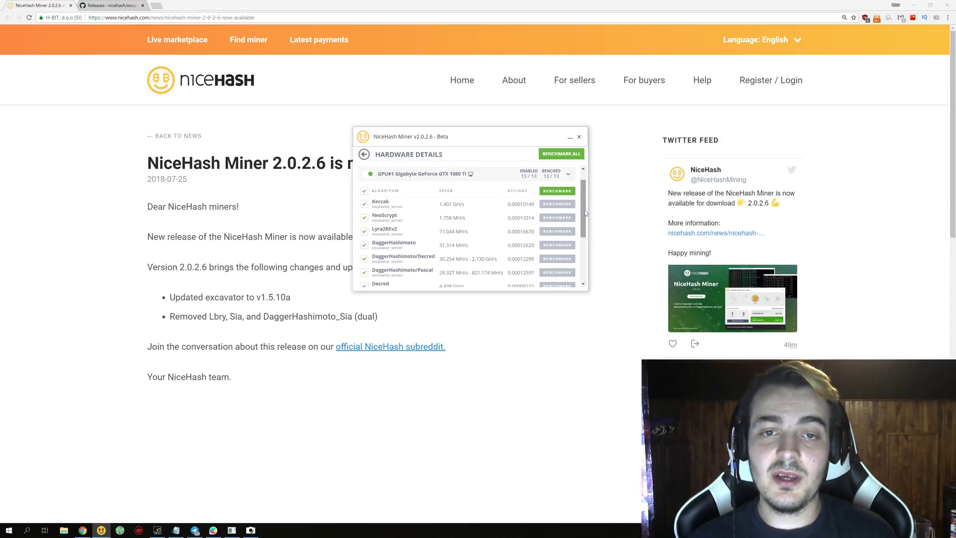
left_click_drag(586, 213, 590, 195)
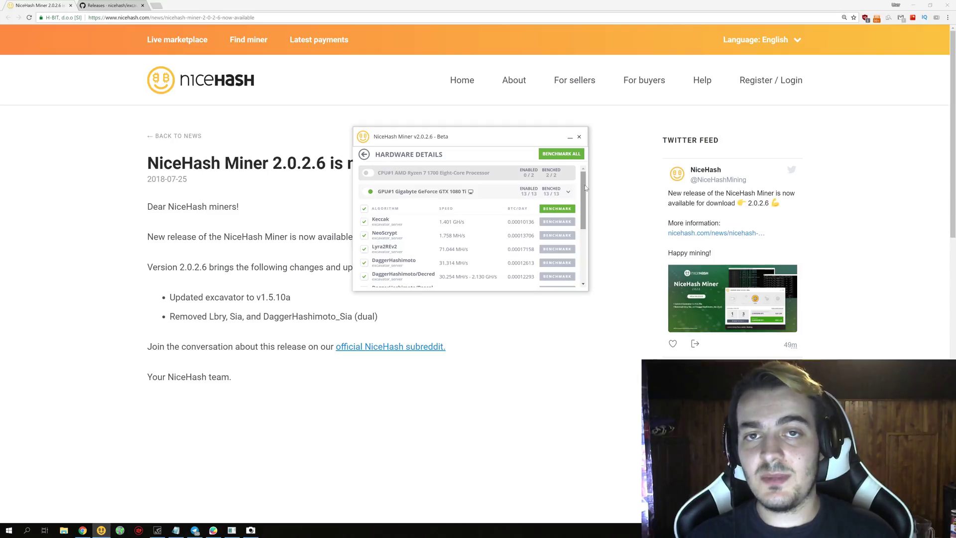
left_click_drag(585, 190, 585, 245)
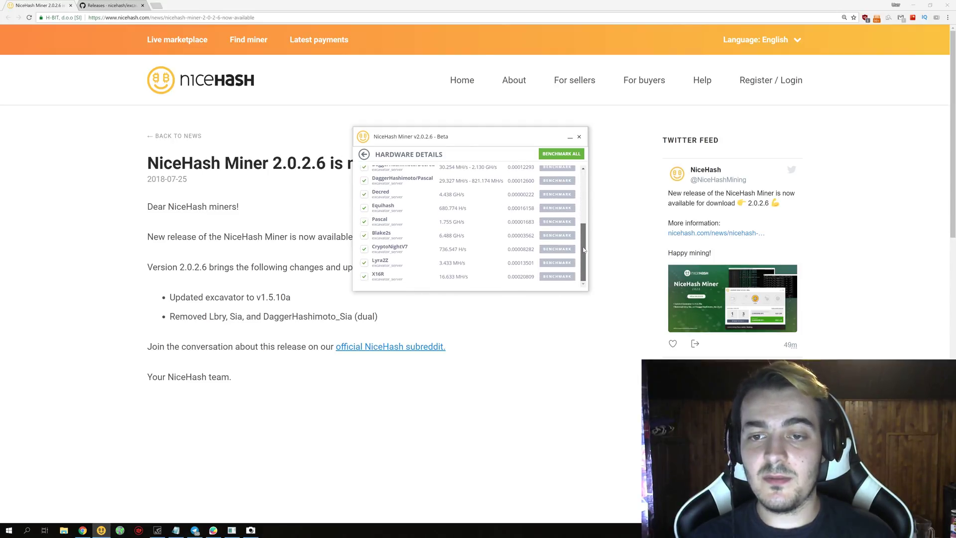